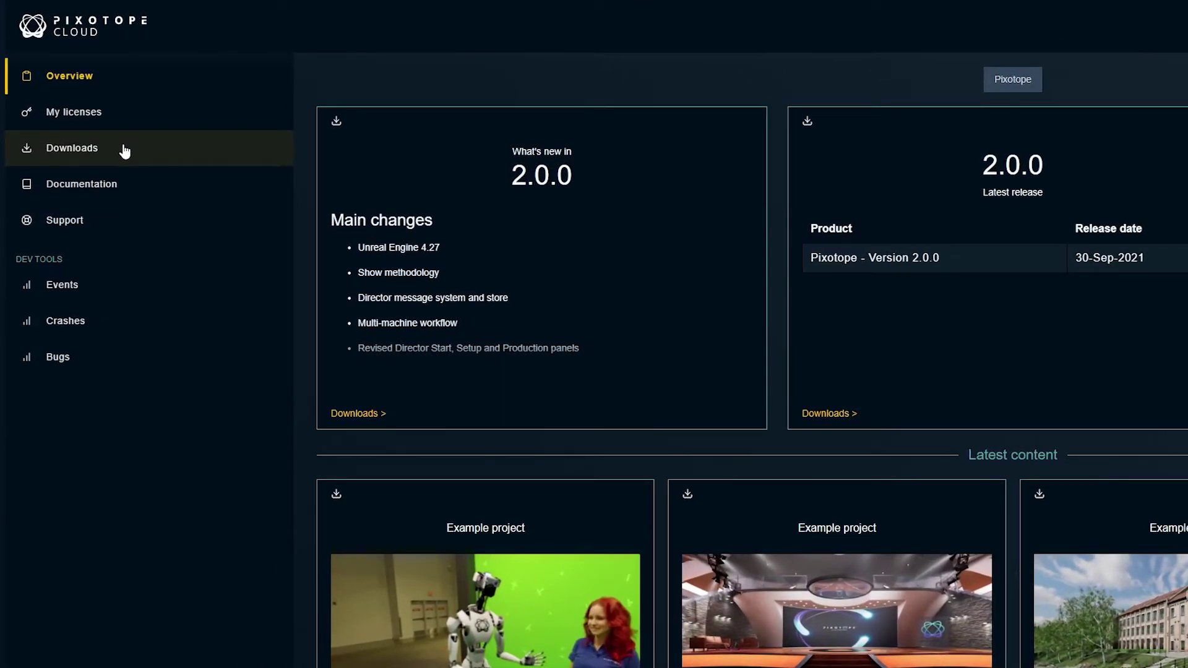
Preview the Client and Server role descriptions, then choose and confirm the Stand-Alone role
{"action": "left_click", "coordinate": [370, 415]}
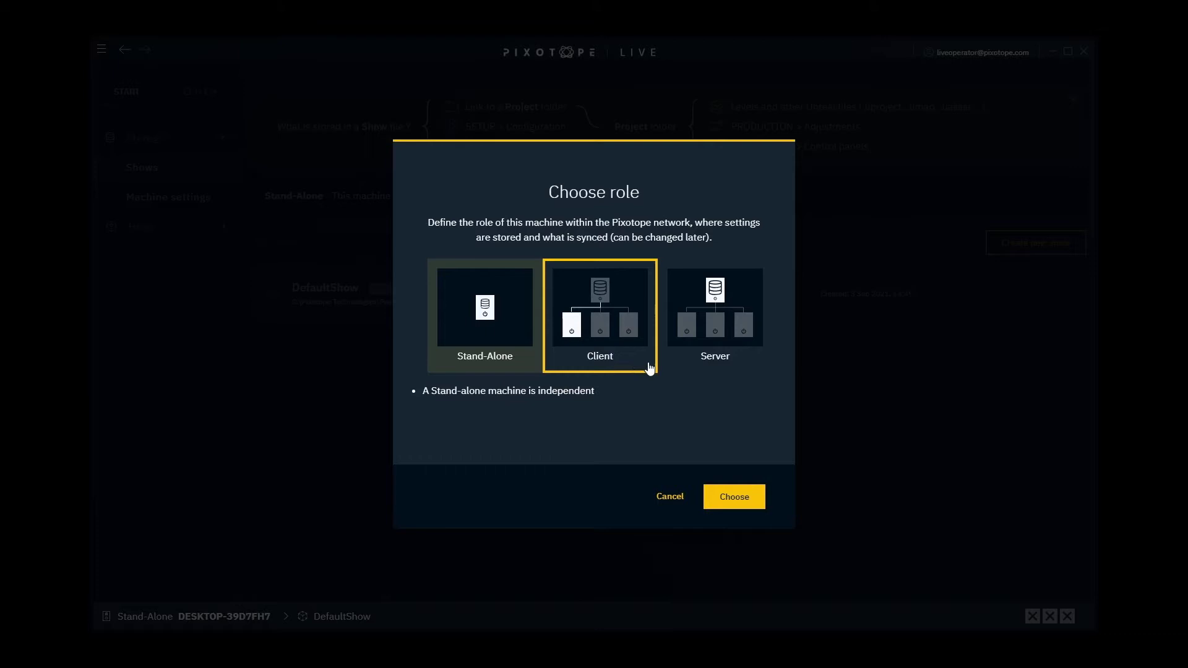
{"action": "left_click", "coordinate": [653, 370]}
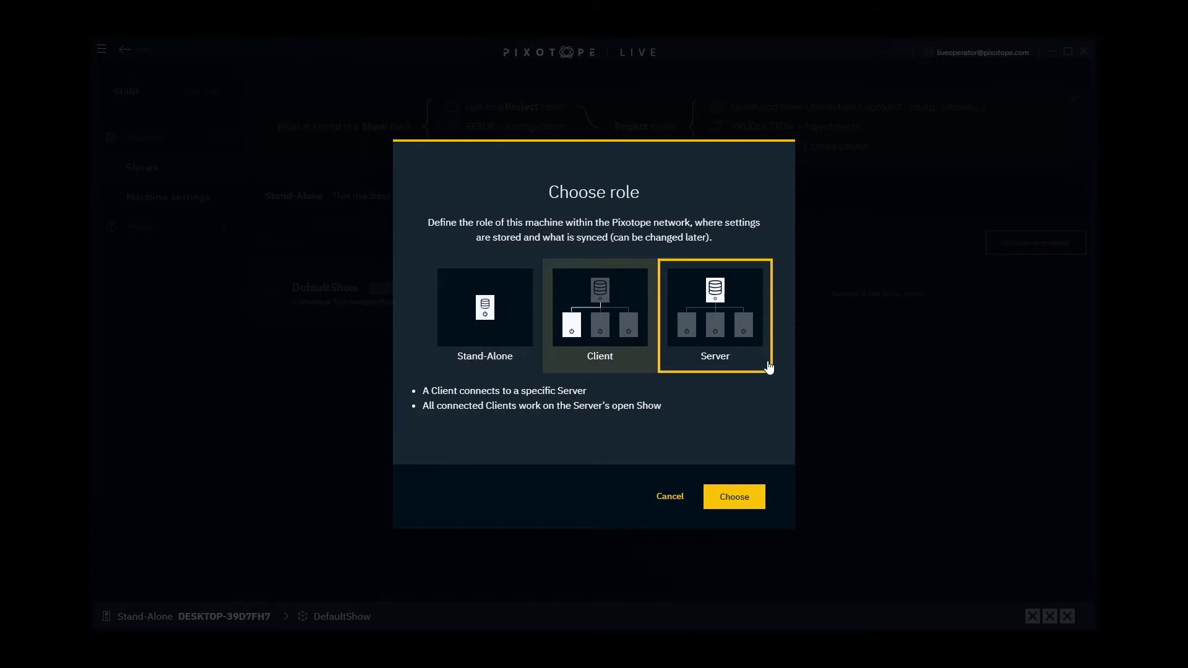
{"action": "left_click", "coordinate": [767, 367]}
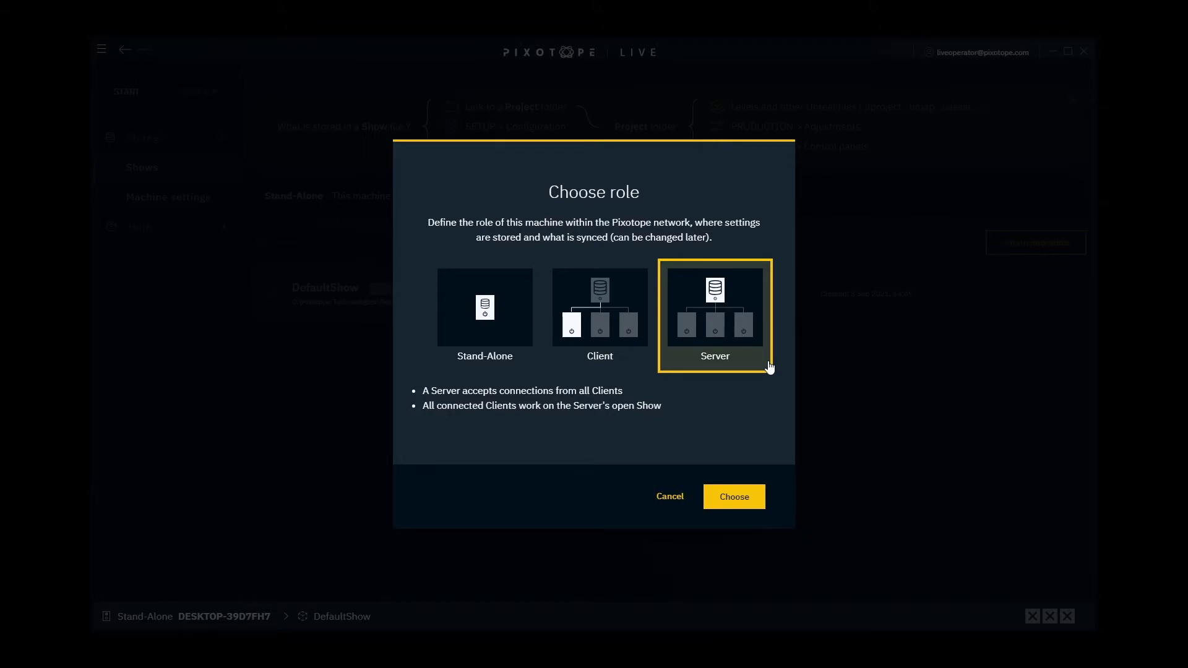
{"action": "left_click", "coordinate": [528, 363]}
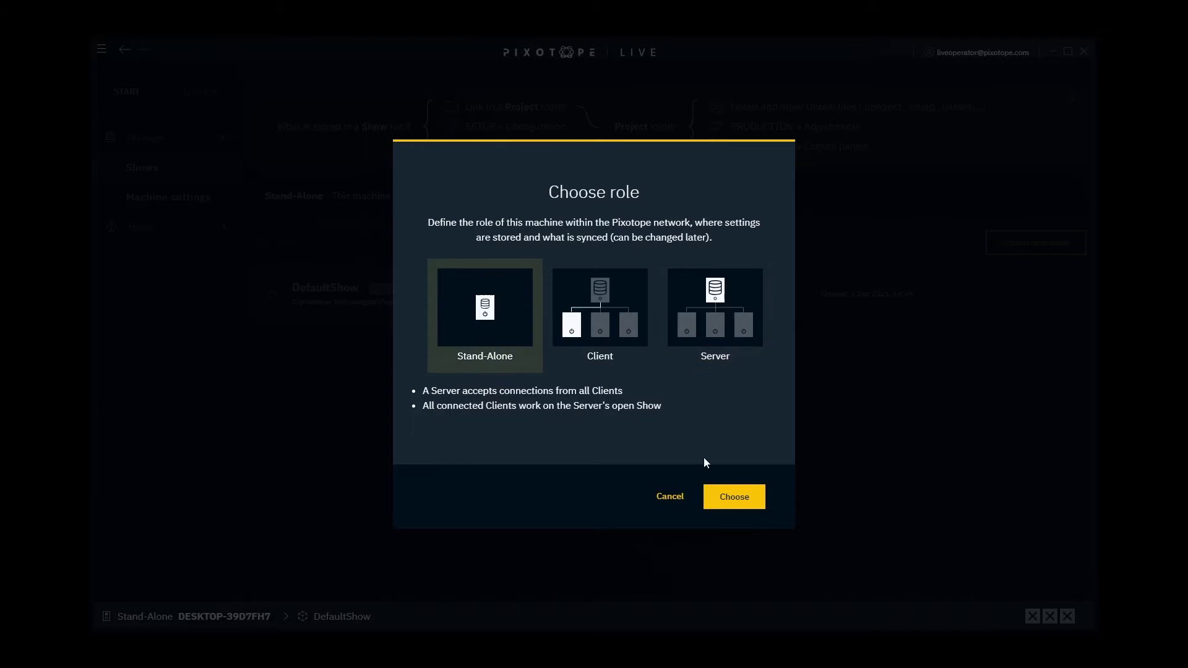
{"action": "left_click", "coordinate": [743, 503]}
{"action": "left_click", "coordinate": [754, 396]}
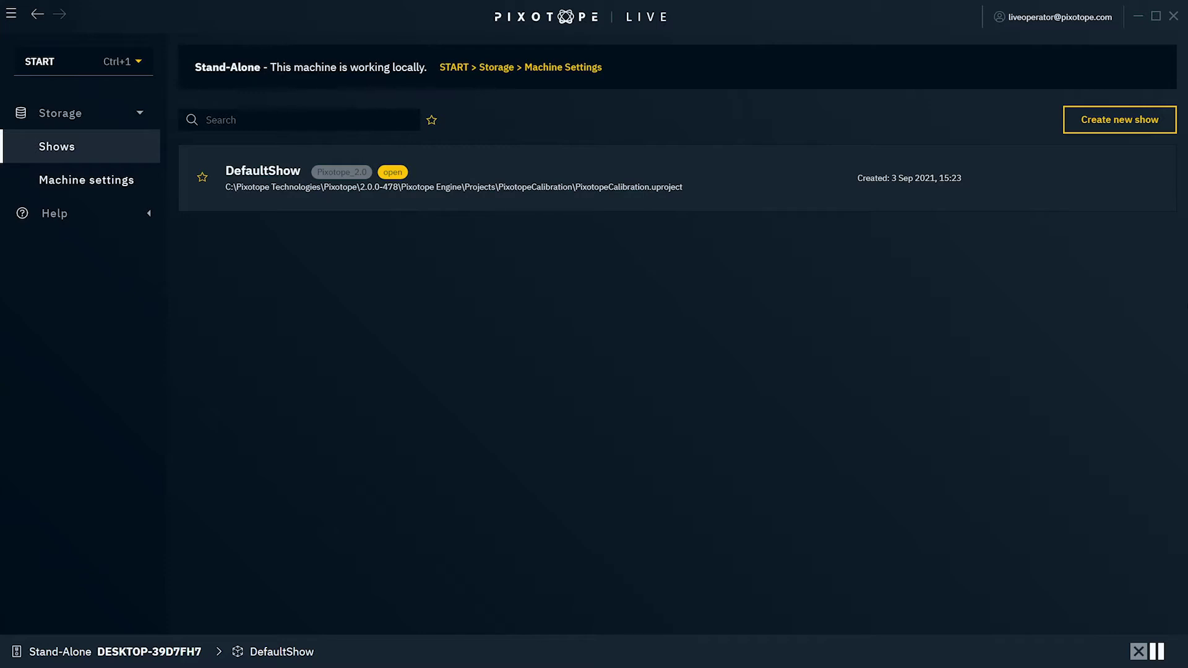
{"action": "left_click", "coordinate": [136, 79]}
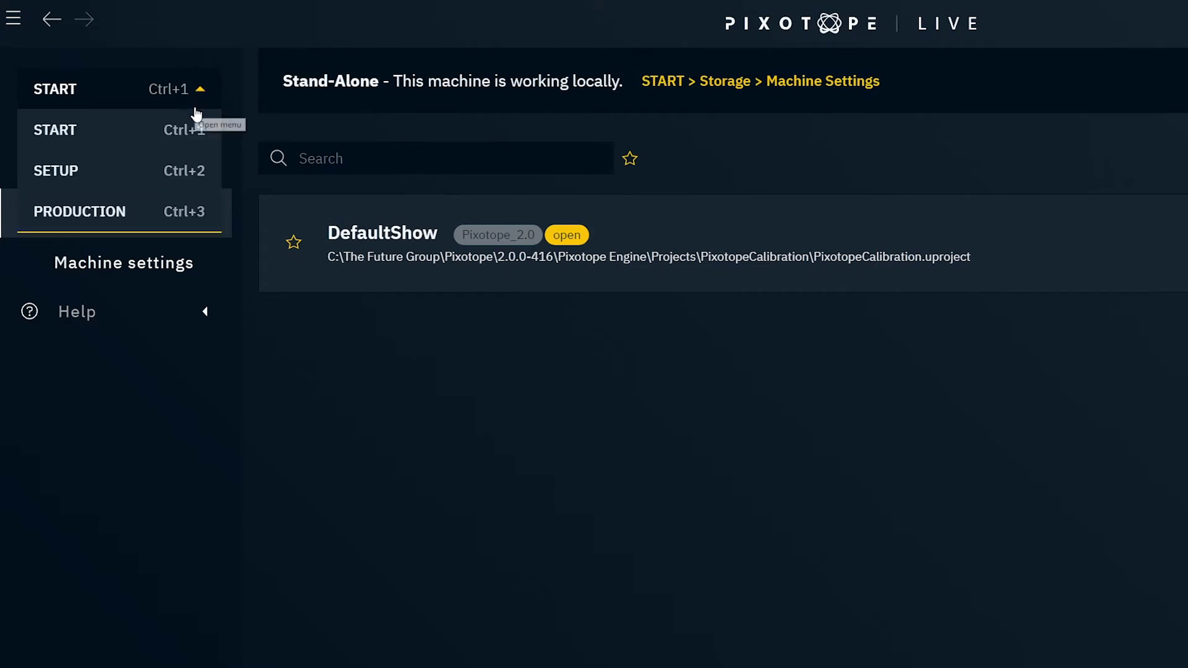
{"action": "left_click", "coordinate": [196, 141]}
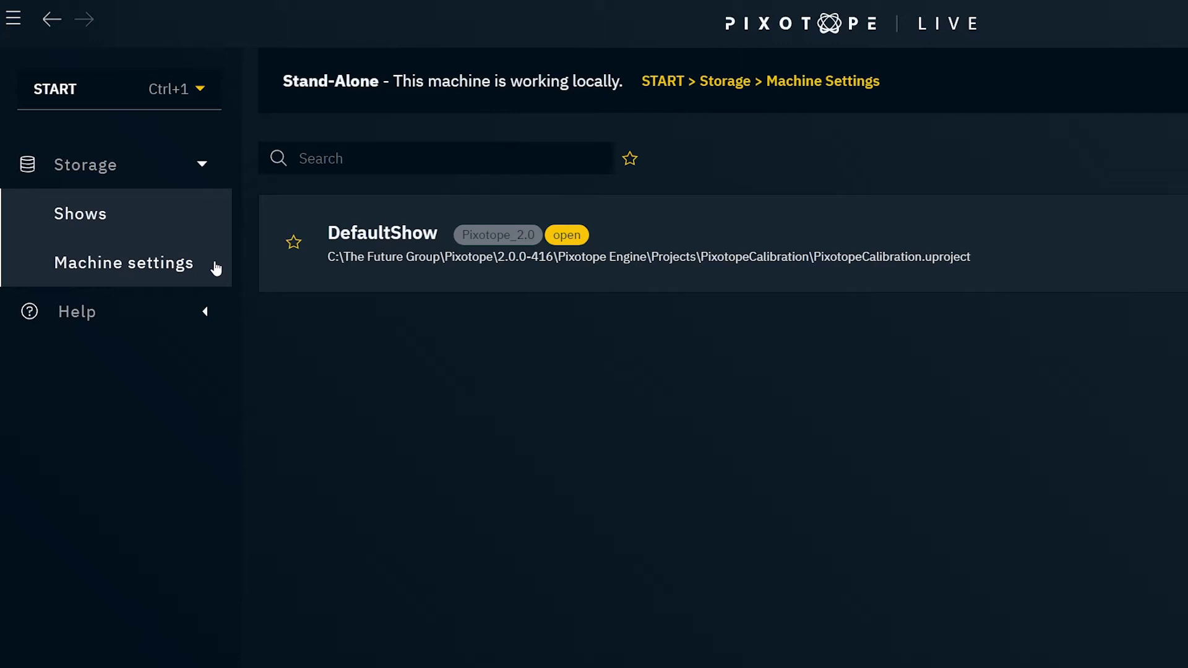
{"action": "left_click", "coordinate": [70, 89]}
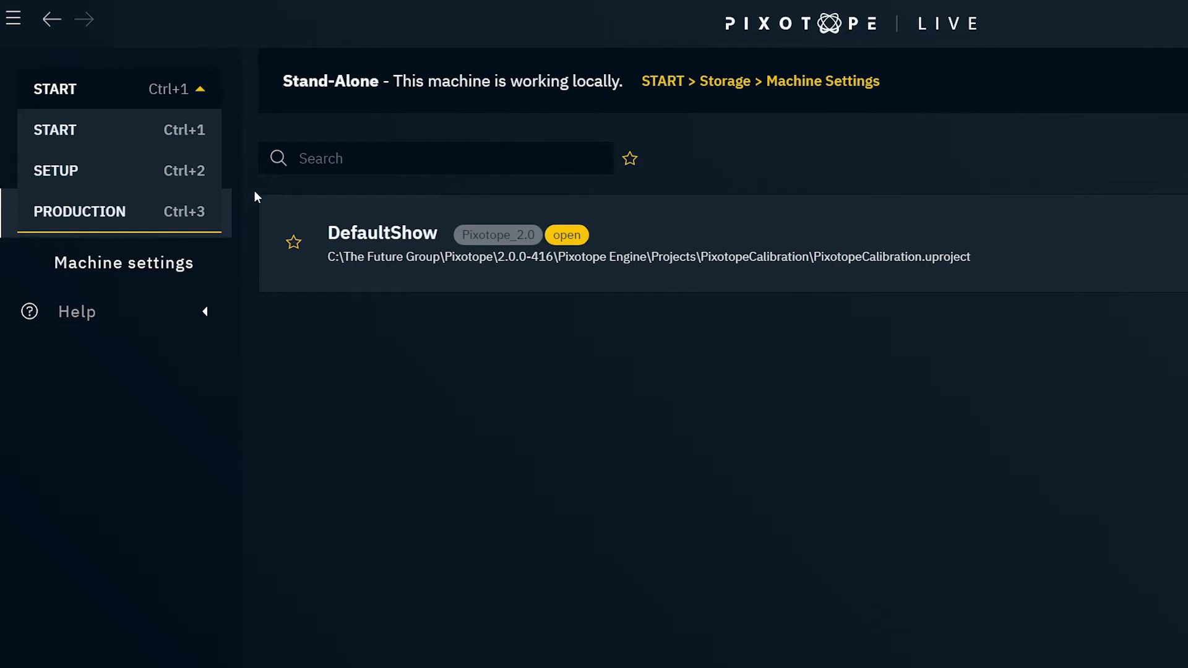
{"action": "left_click", "coordinate": [131, 121]}
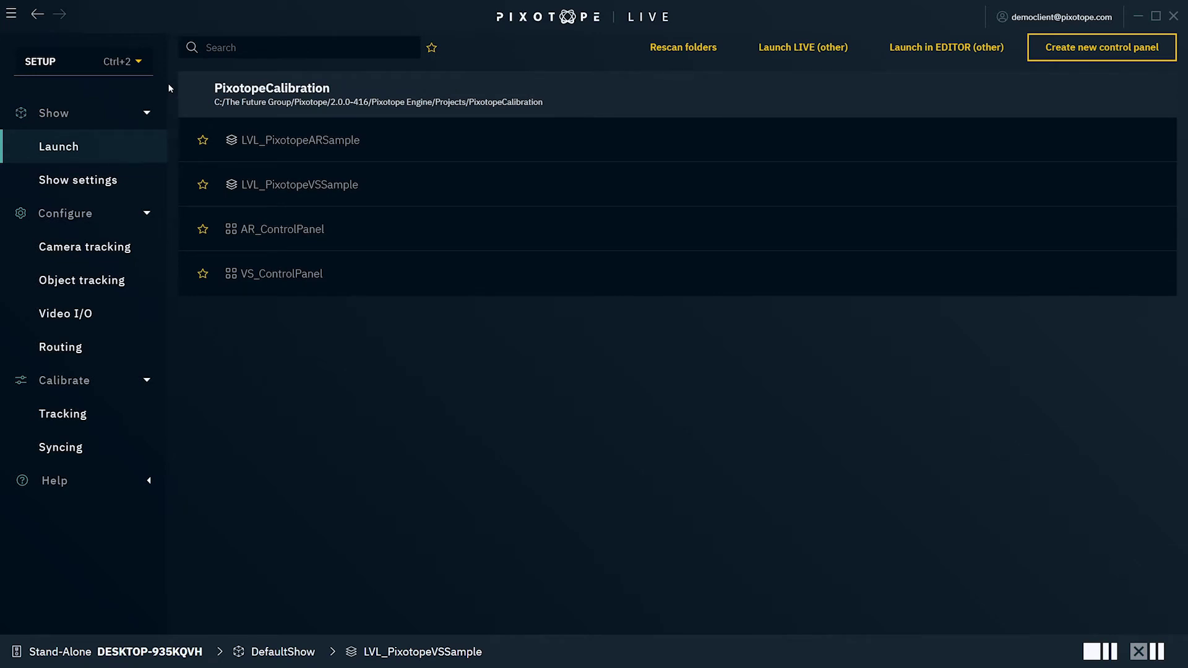
{"action": "left_click", "coordinate": [124, 61]}
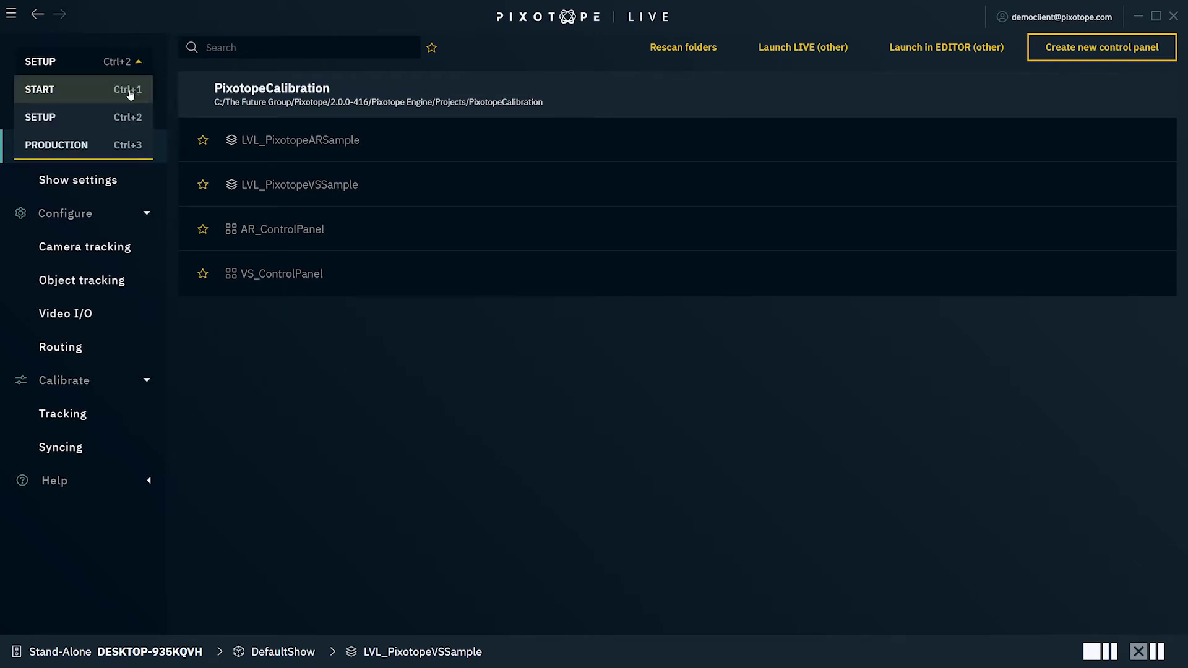
{"action": "left_click", "coordinate": [127, 145]}
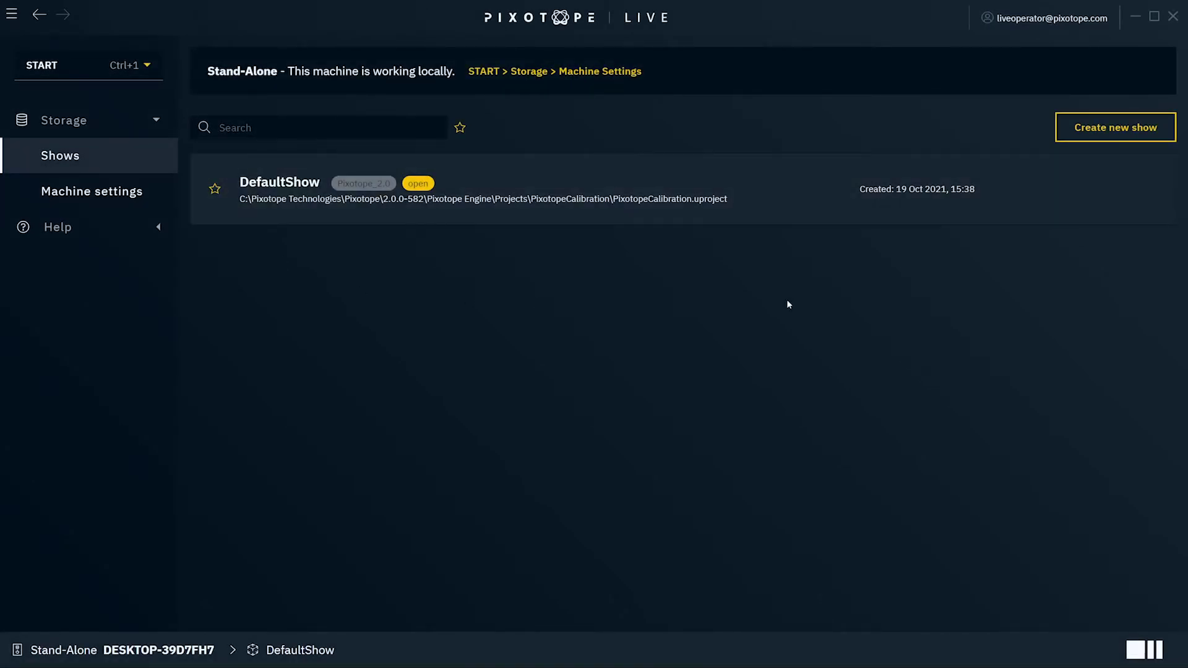
Dismiss the new-show form and switch this machine's role to Server, approving the change
{"action": "left_click", "coordinate": [1150, 132]}
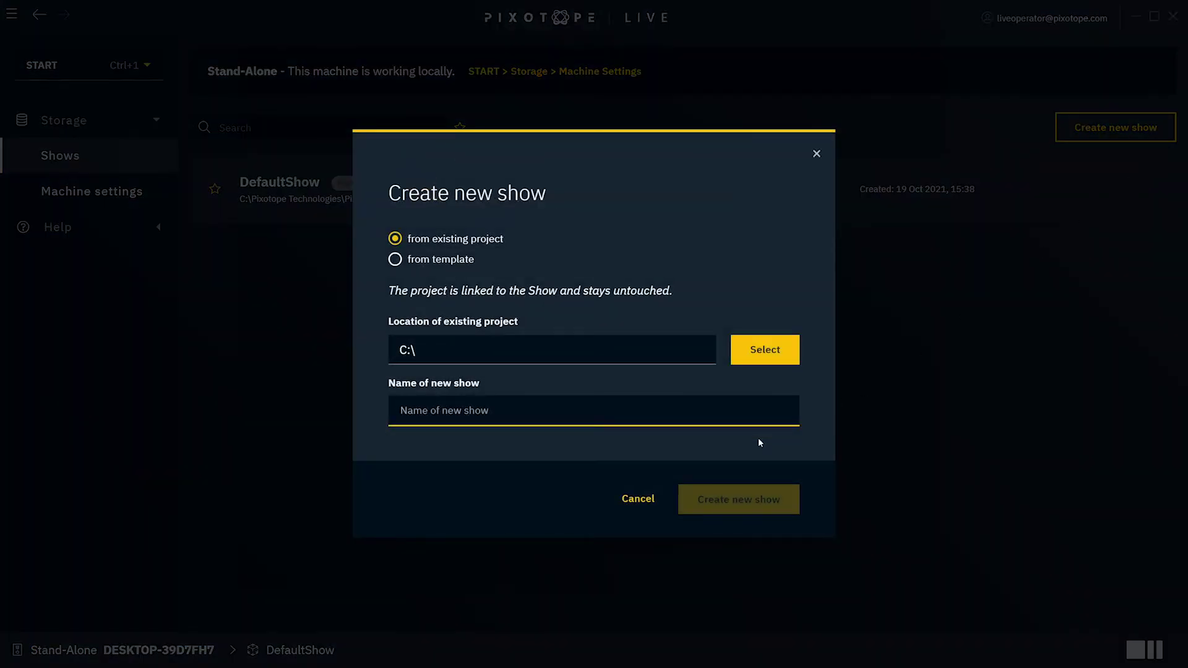
{"action": "left_click", "coordinate": [641, 498]}
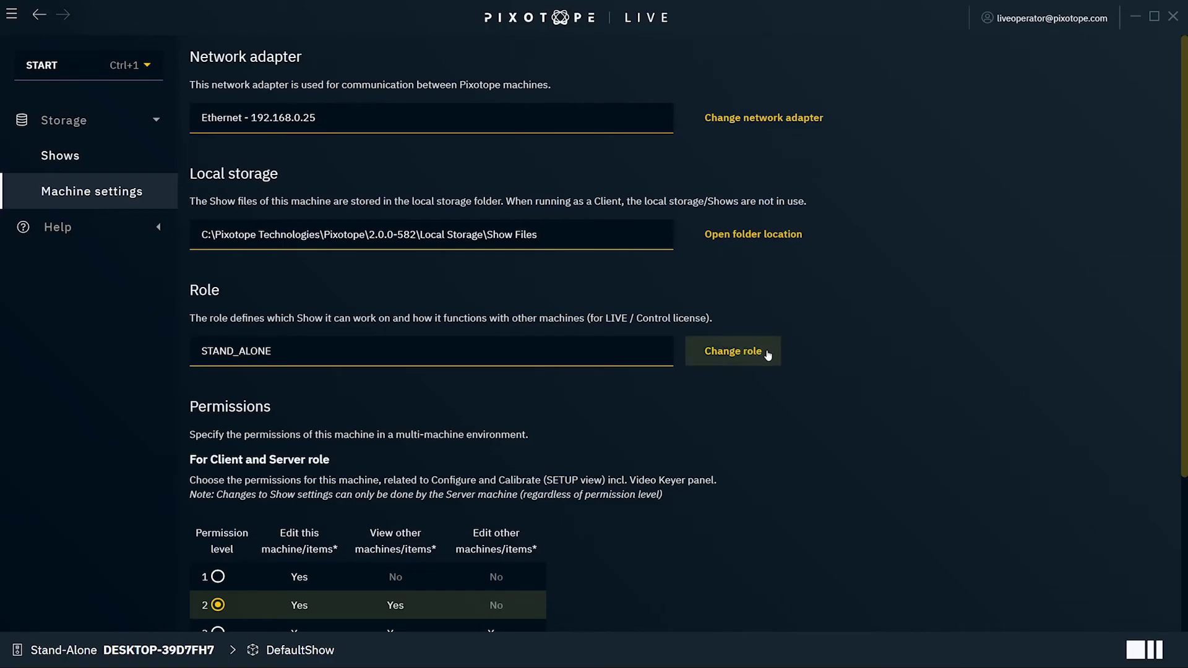
{"action": "left_click", "coordinate": [767, 354]}
{"action": "left_click", "coordinate": [732, 363]}
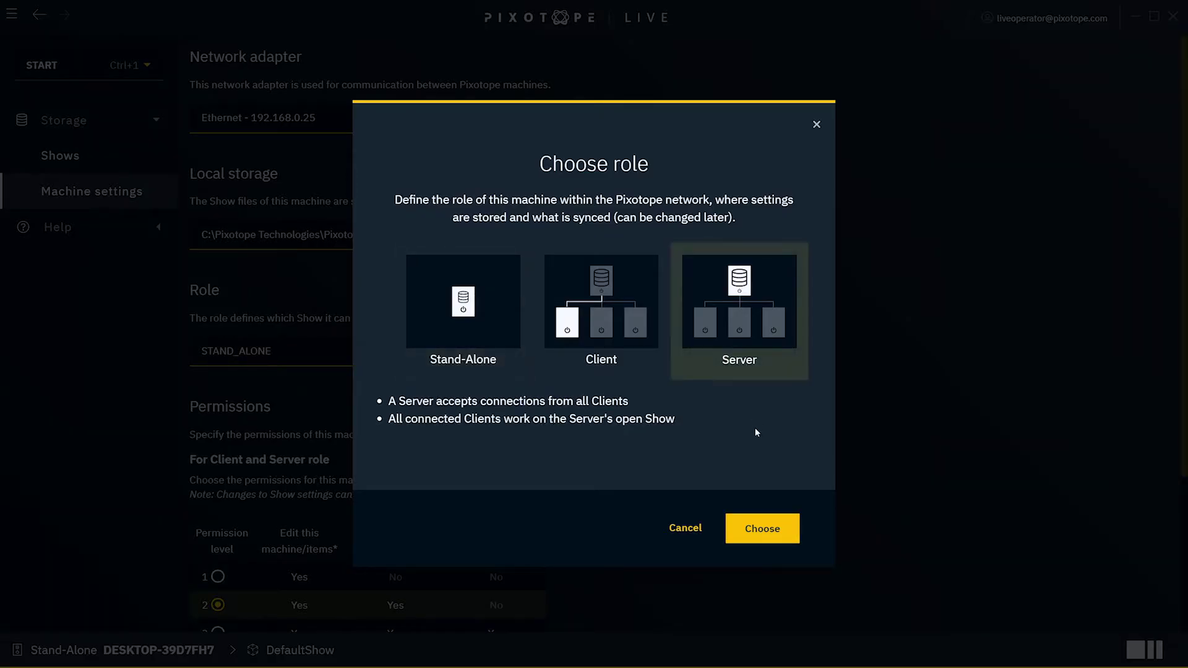
{"action": "left_click", "coordinate": [763, 533]}
{"action": "left_click", "coordinate": [773, 420]}
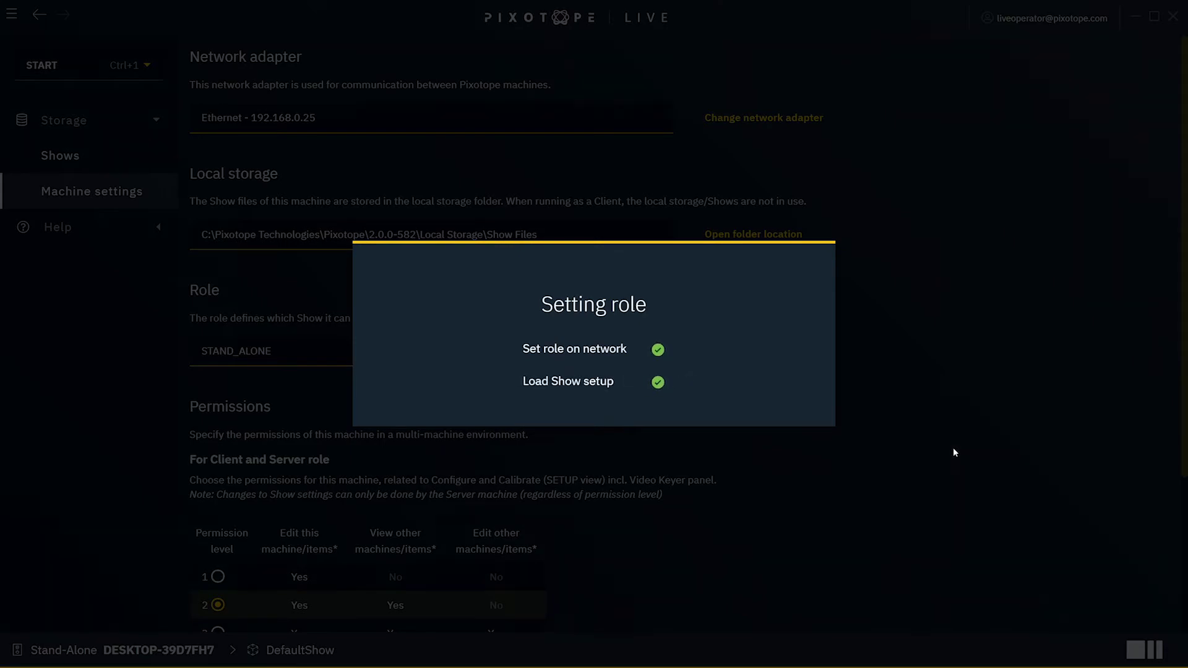
{"action": "scroll", "coordinate": [859, 448], "scroll_direction": "down", "scroll_amount": 3}
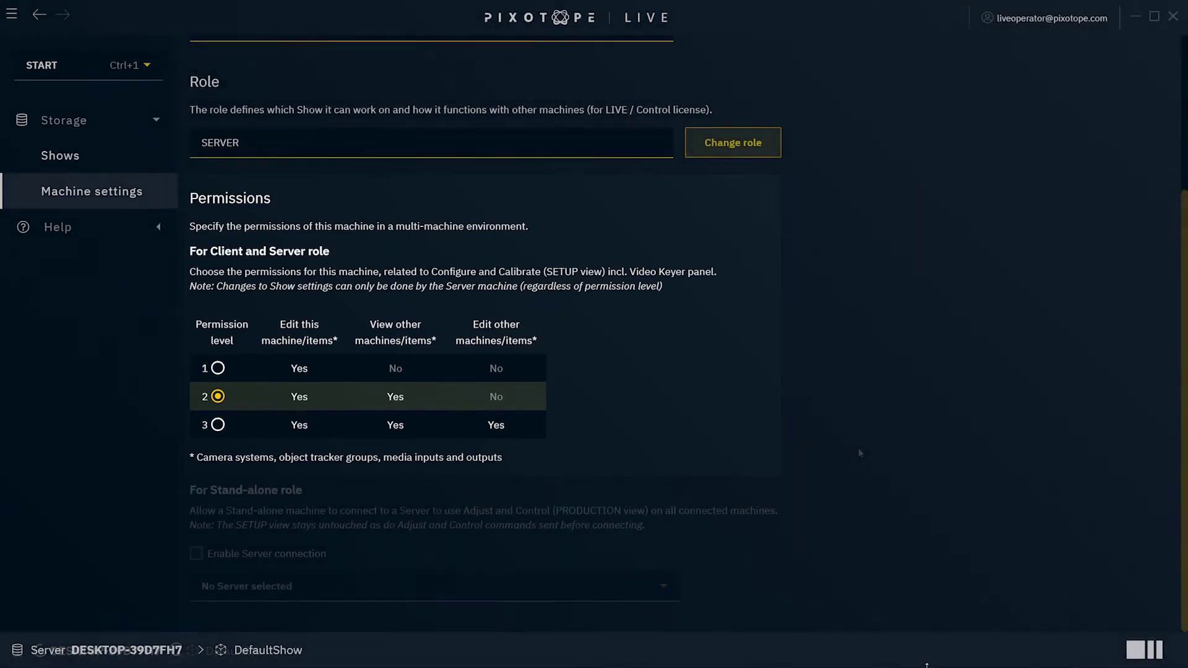
Restart the Tracking service from the services Overview panel, then go back to Shows
{"action": "left_click", "coordinate": [905, 660]}
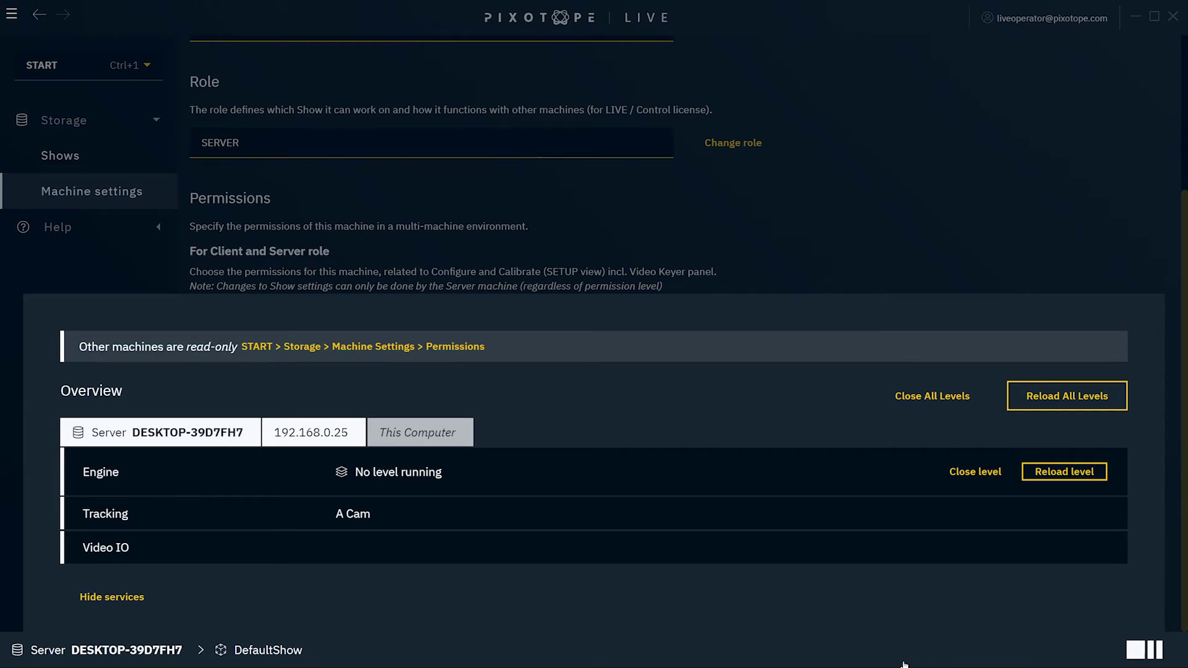
{"action": "mouse_move", "coordinate": [594, 513]}
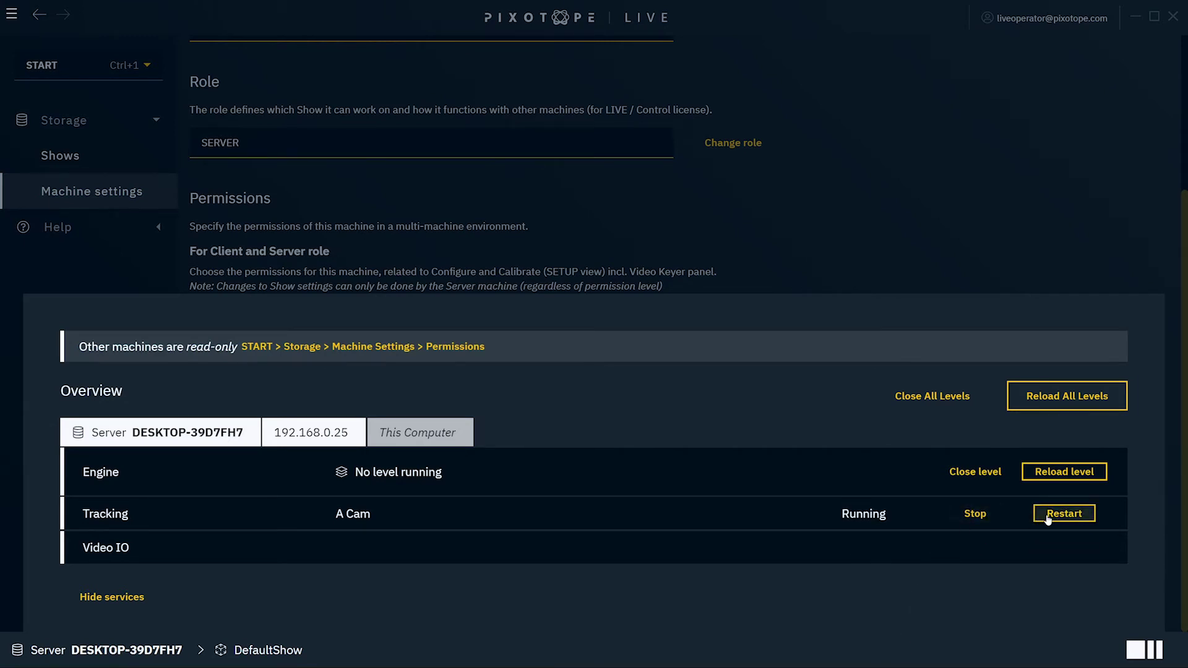
{"action": "left_click", "coordinate": [1048, 520]}
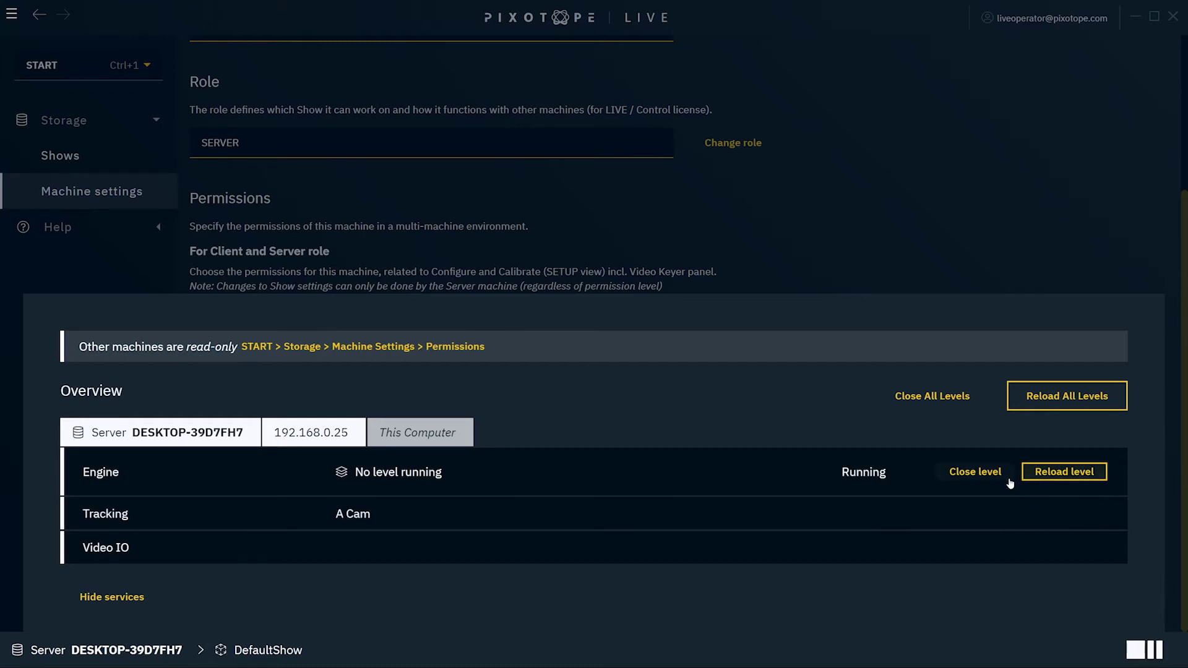
{"action": "left_click", "coordinate": [917, 266]}
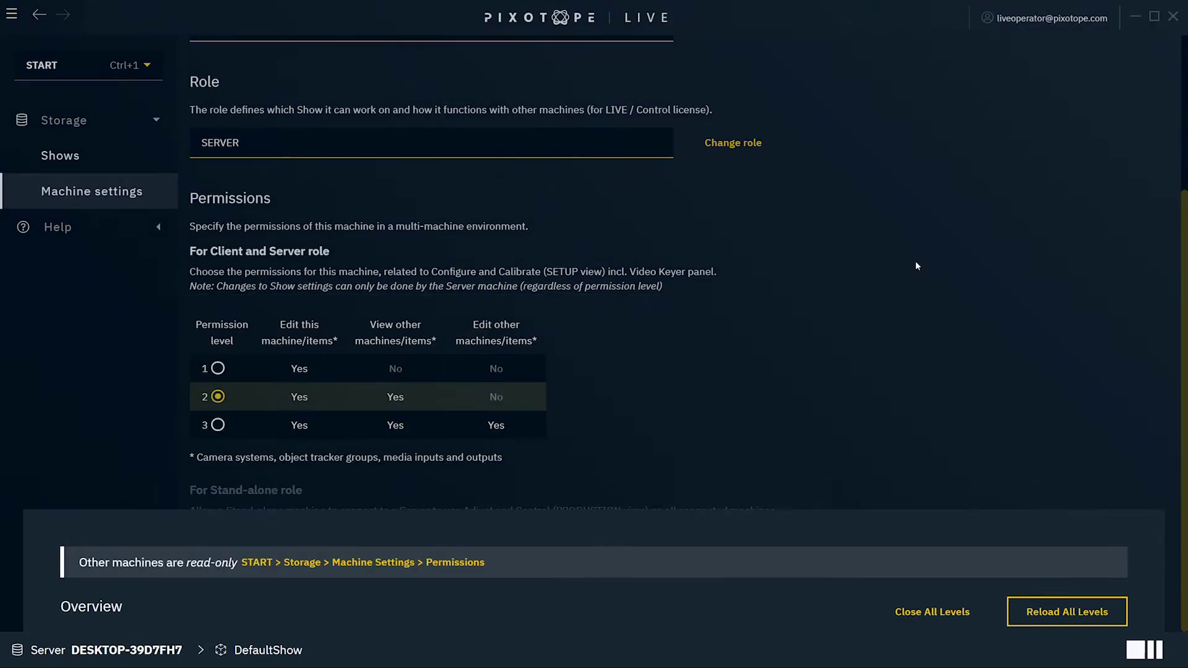
{"action": "left_click", "coordinate": [123, 158]}
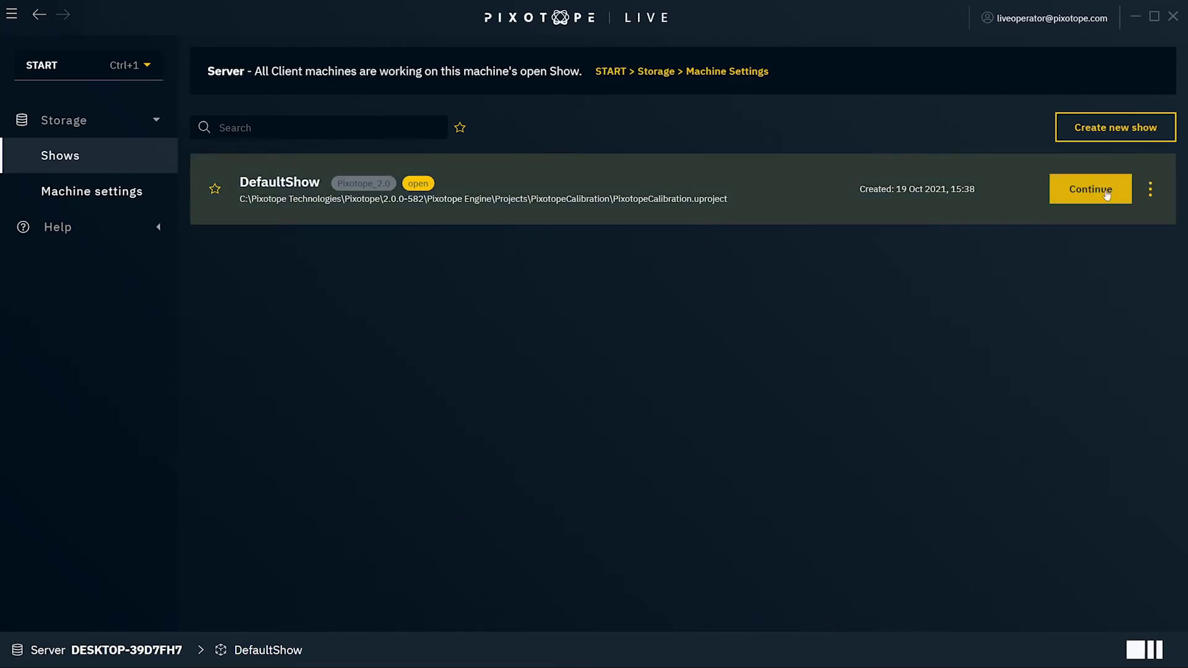
Continue on DefaultShow and view the Show settings, Camera tracking and Object tracking pages
{"action": "left_click", "coordinate": [1125, 196]}
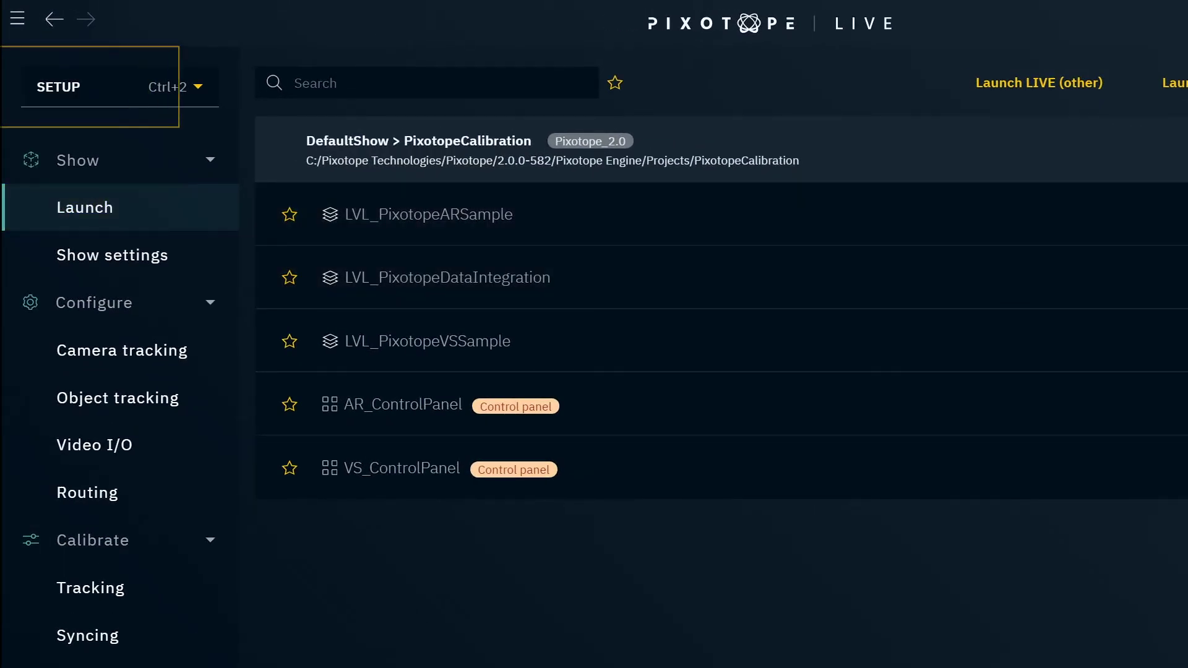
{"action": "key", "text": "ctrl+3"}
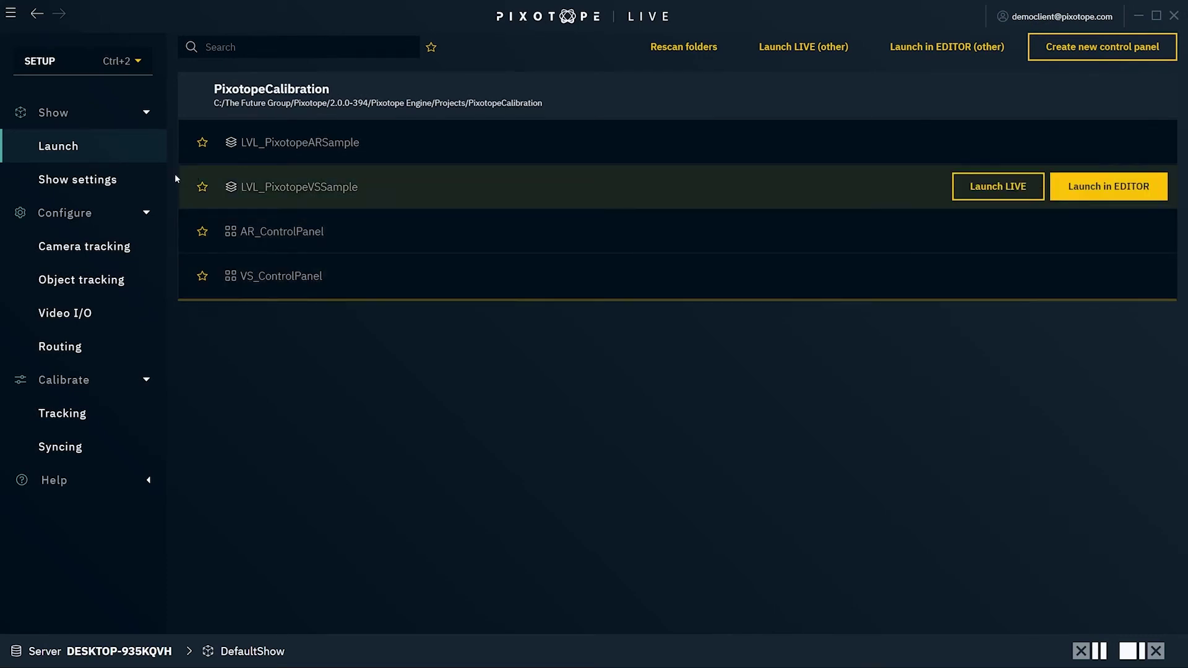
{"action": "left_click", "coordinate": [151, 181]}
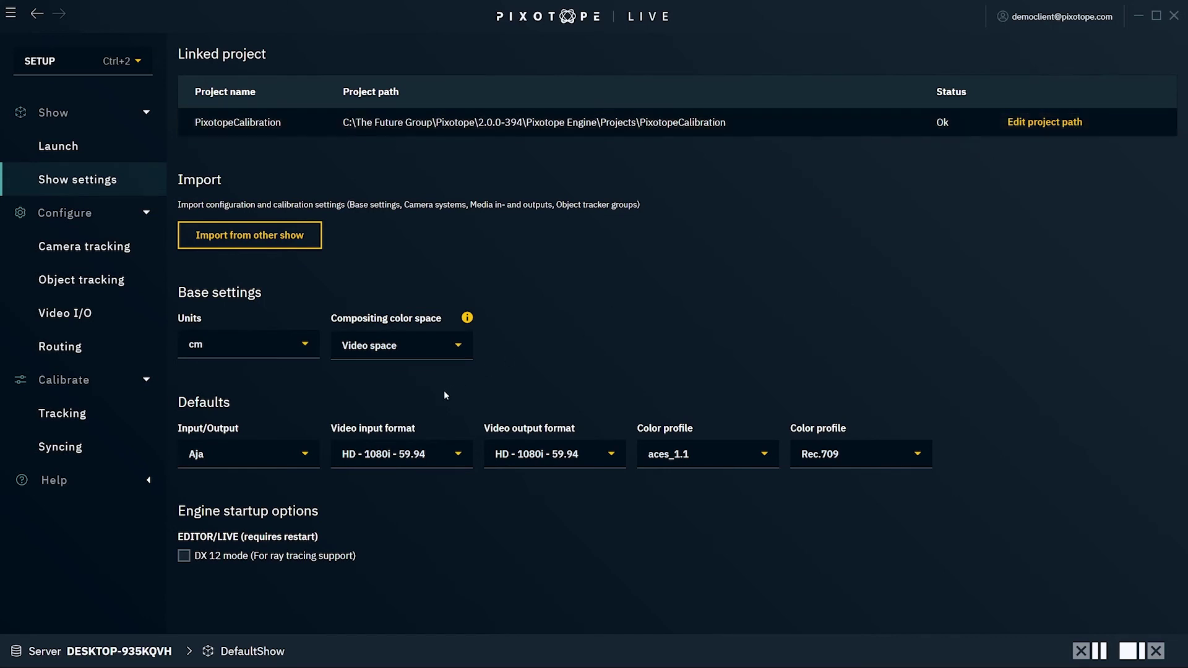
{"action": "left_click", "coordinate": [121, 247]}
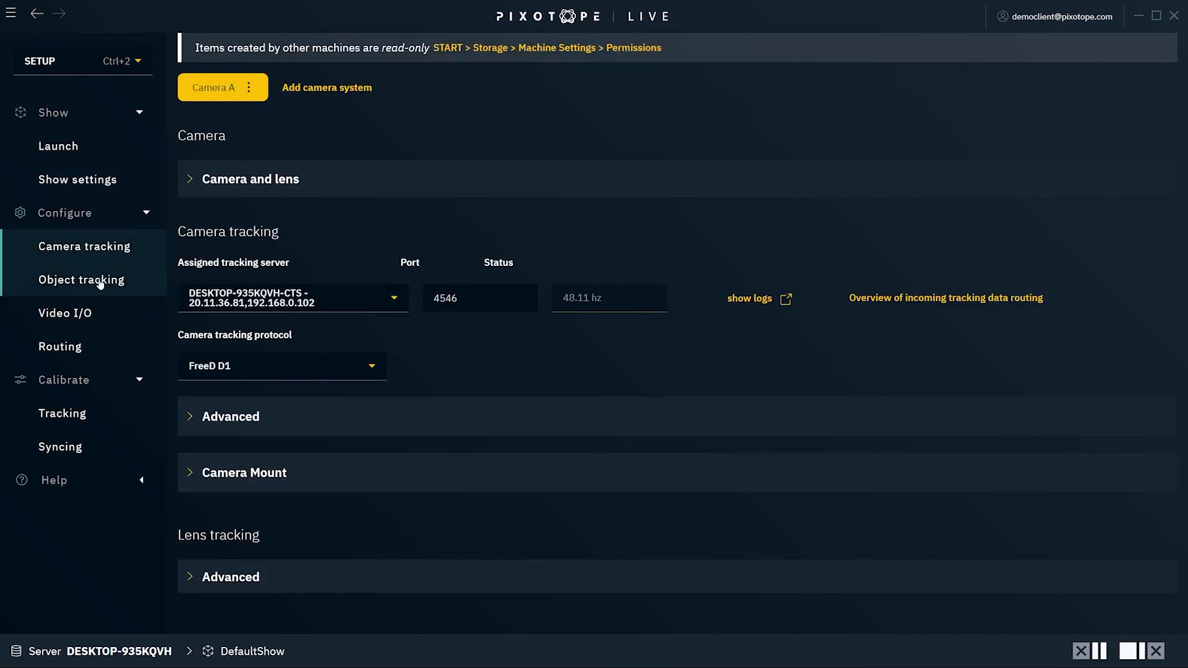
{"action": "left_click", "coordinate": [101, 284]}
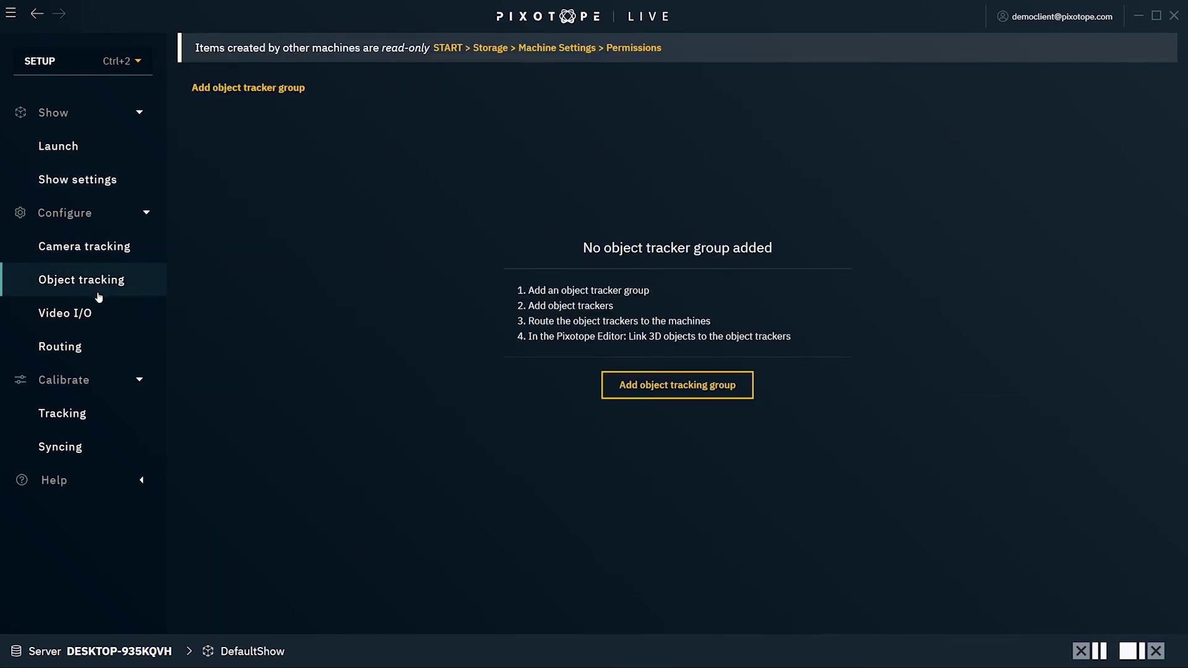
View the Video I/O and Routing pages, then launch LVL_PixotopeARSample in the editor
{"action": "left_click", "coordinate": [95, 313]}
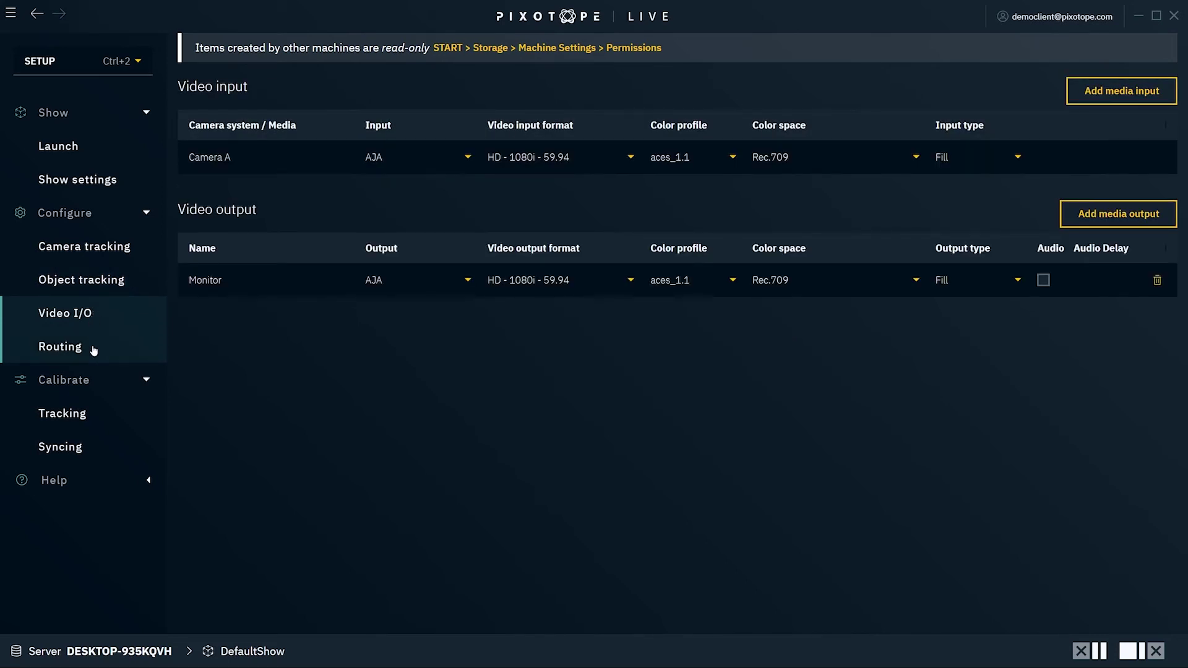
{"action": "left_click", "coordinate": [94, 351]}
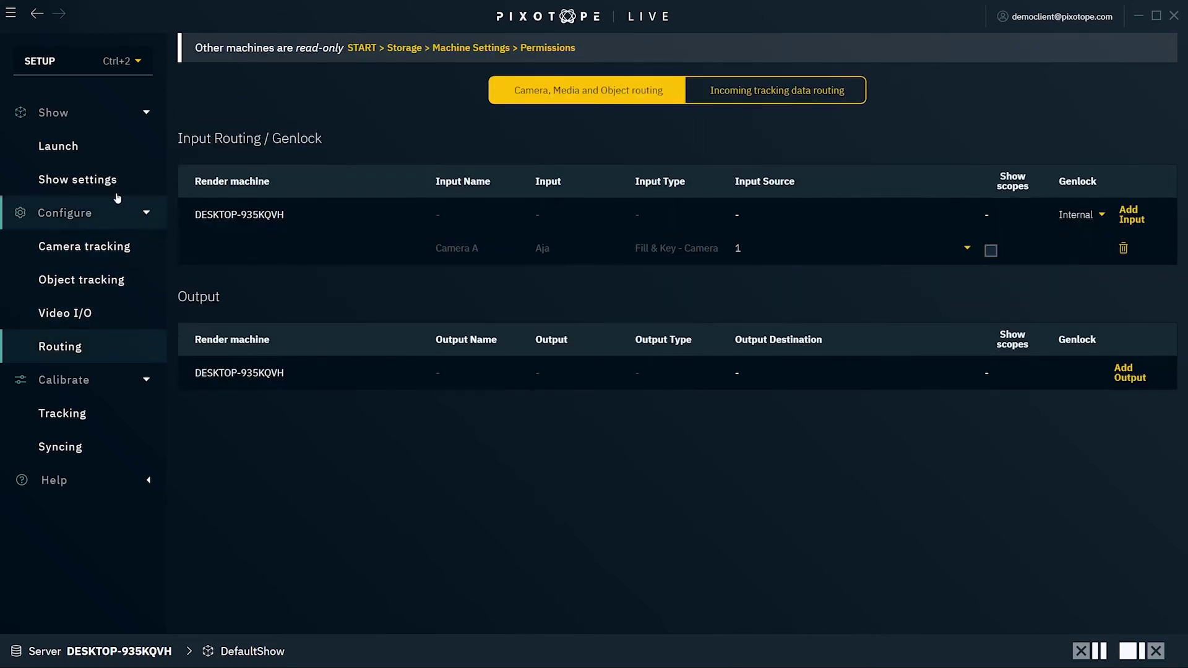
{"action": "left_click", "coordinate": [148, 149]}
{"action": "left_click", "coordinate": [955, 146]}
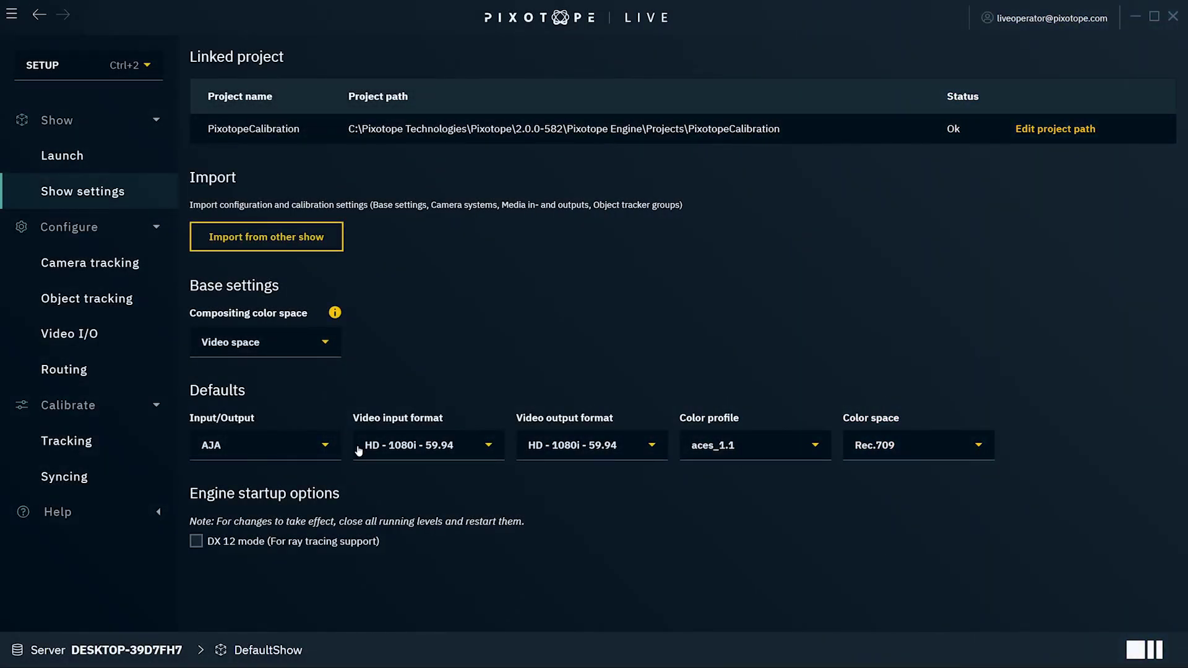
Keep AJA as the input/output hardware, switch to Production, and launch LVL_PixotopeVSSample in the editor
{"action": "left_click", "coordinate": [326, 445]}
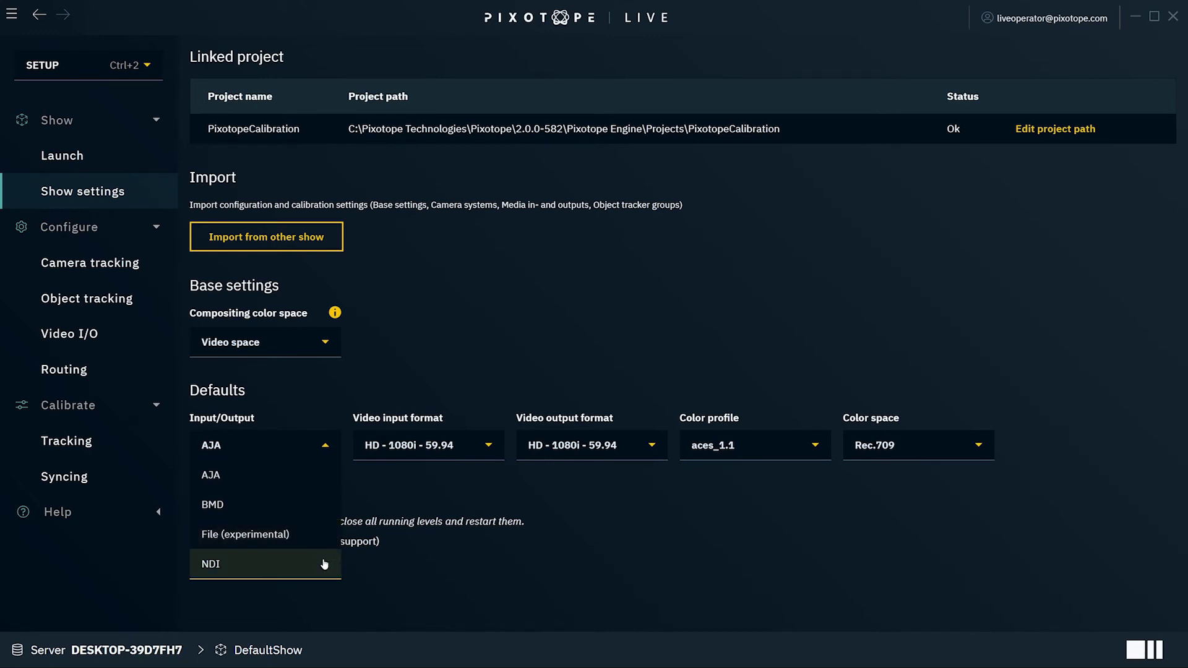
{"action": "left_click", "coordinate": [408, 579]}
{"action": "left_click", "coordinate": [154, 76]}
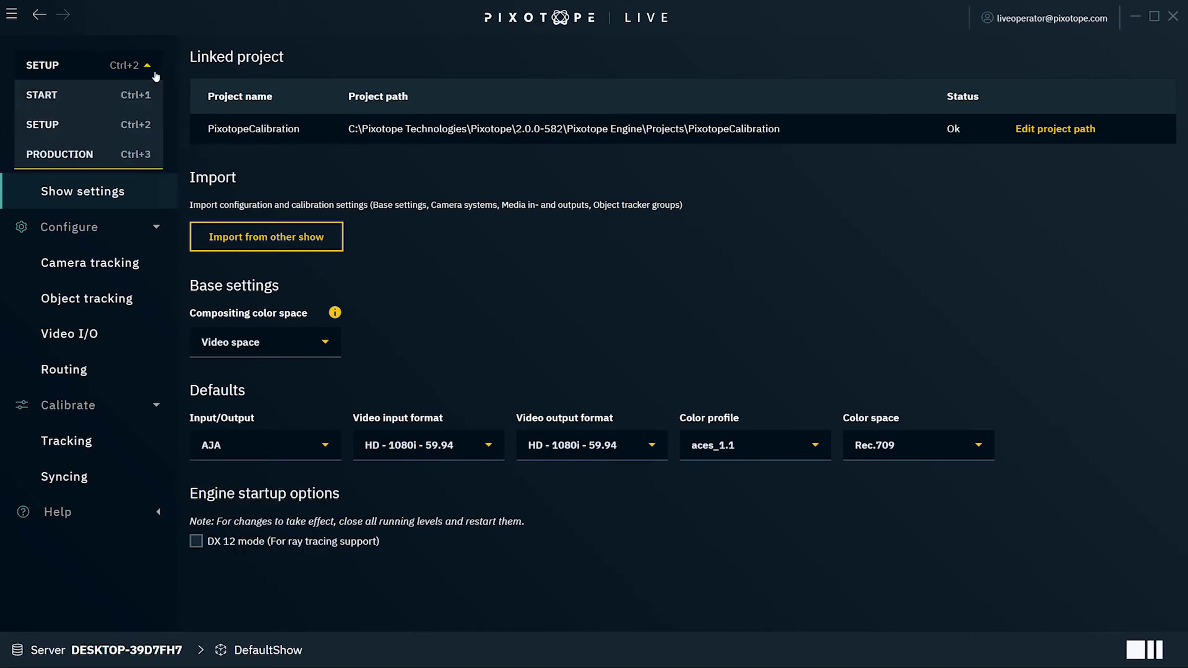
{"action": "left_click", "coordinate": [142, 154]}
{"action": "left_click", "coordinate": [1119, 180]}
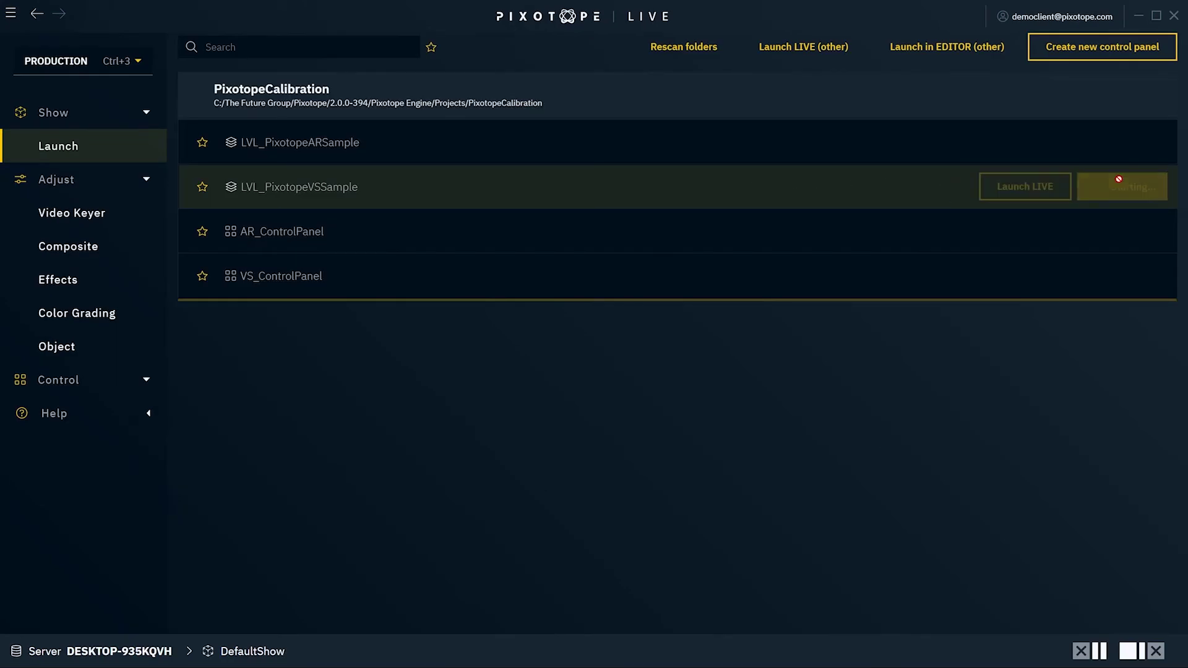
{"action": "left_click", "coordinate": [114, 217]}
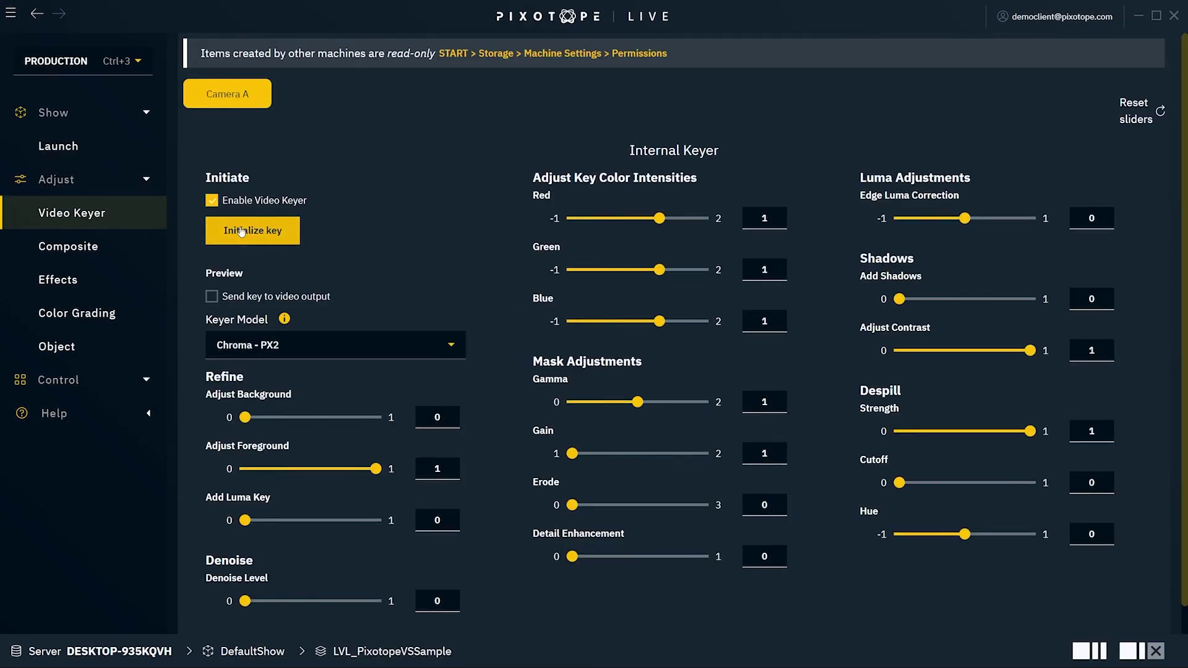
{"action": "left_click", "coordinate": [148, 242]}
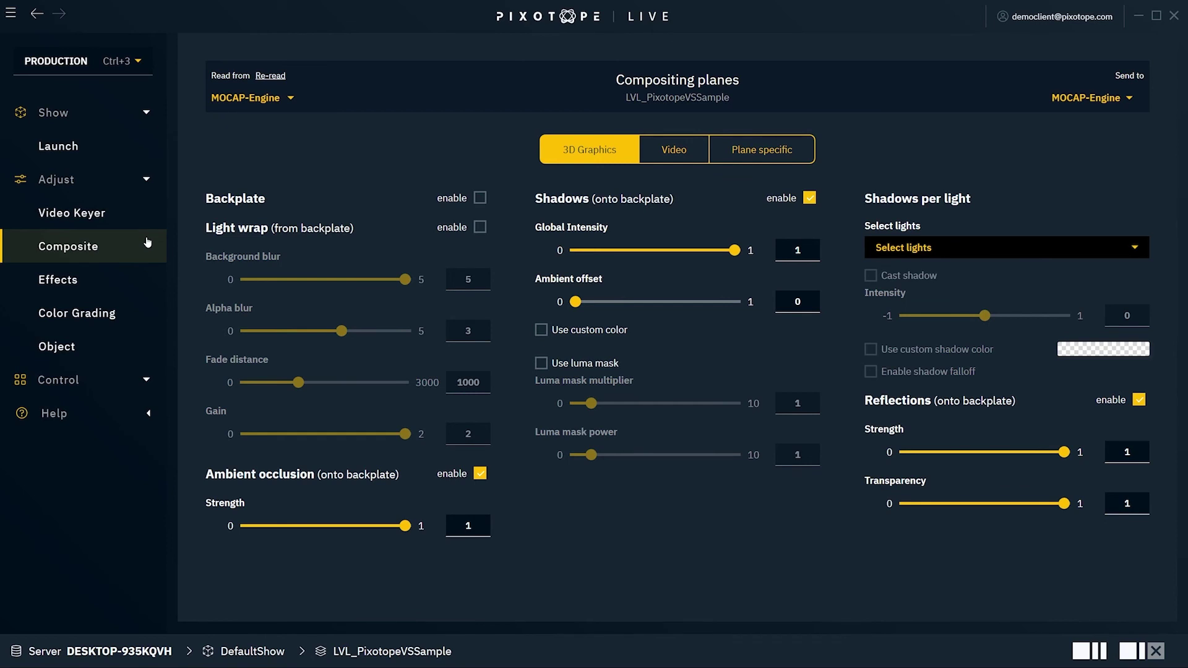
{"action": "left_click", "coordinate": [115, 296]}
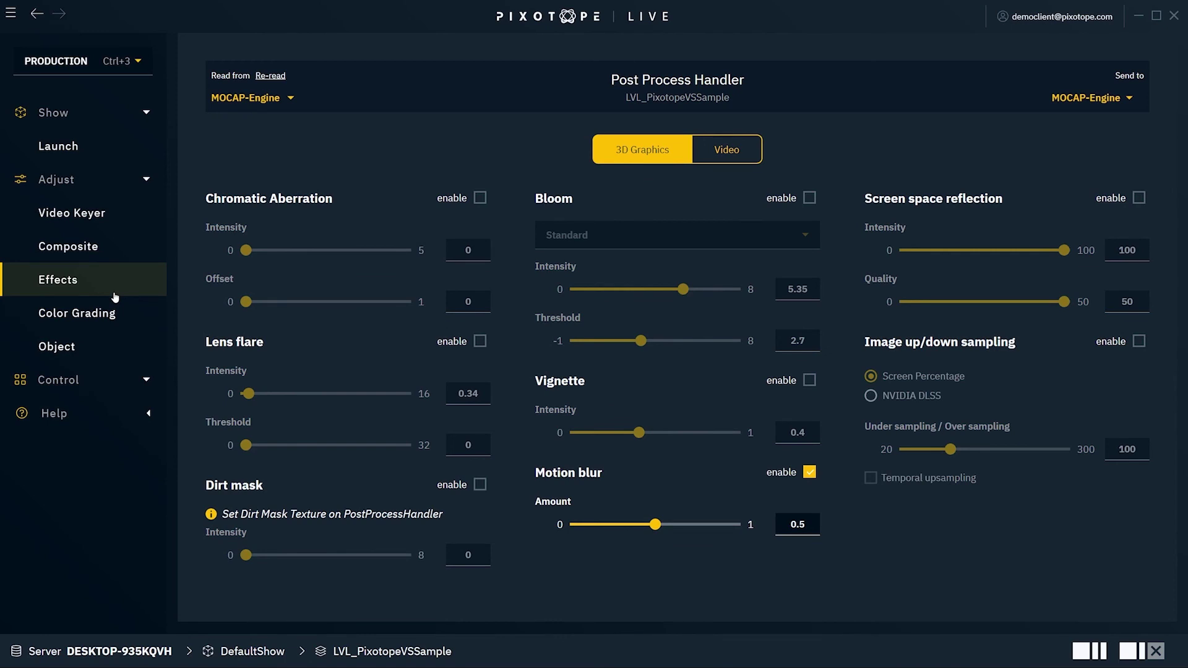
{"action": "left_click", "coordinate": [115, 316]}
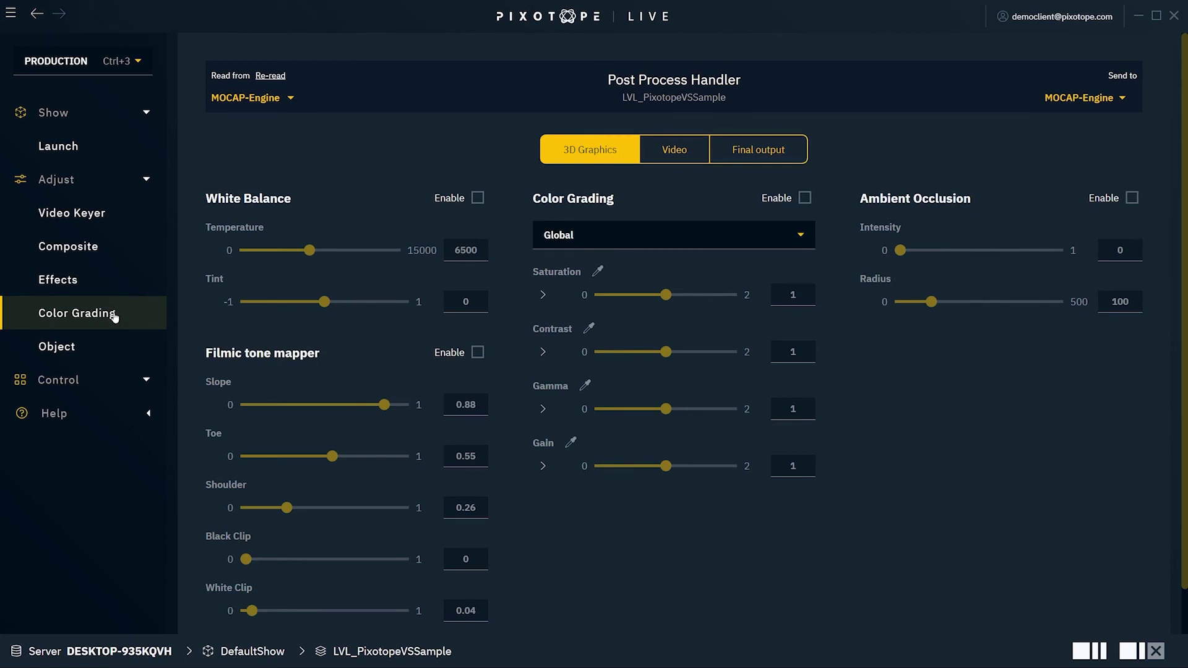
{"action": "left_click", "coordinate": [93, 348]}
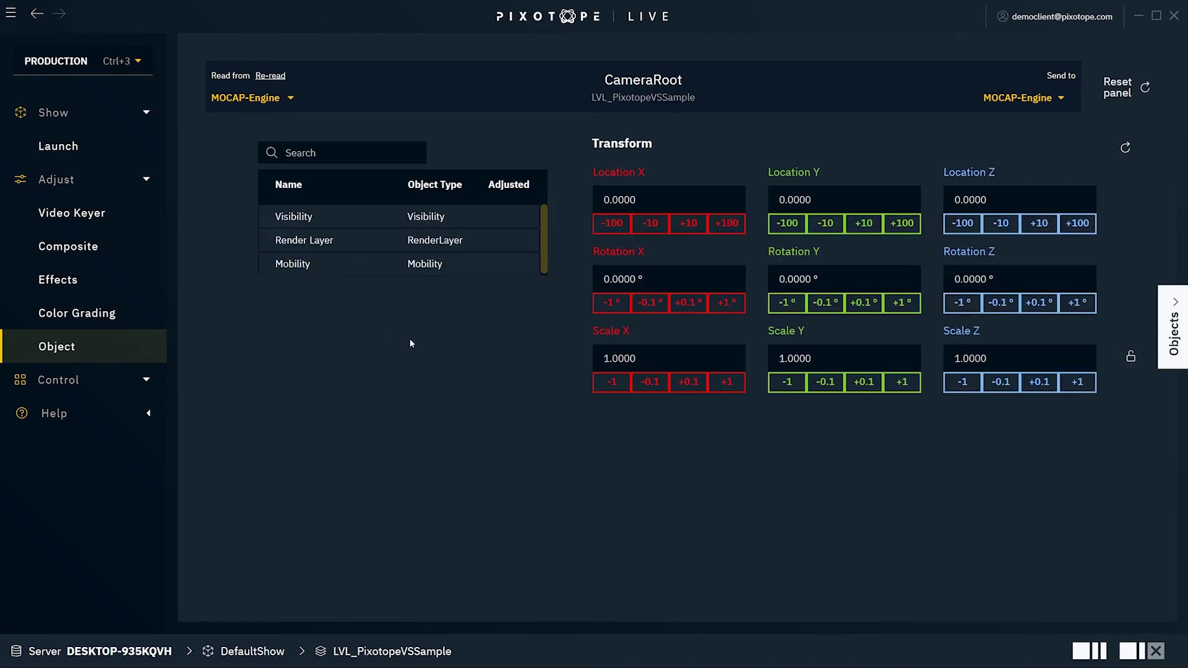
{"action": "left_click", "coordinate": [1182, 322]}
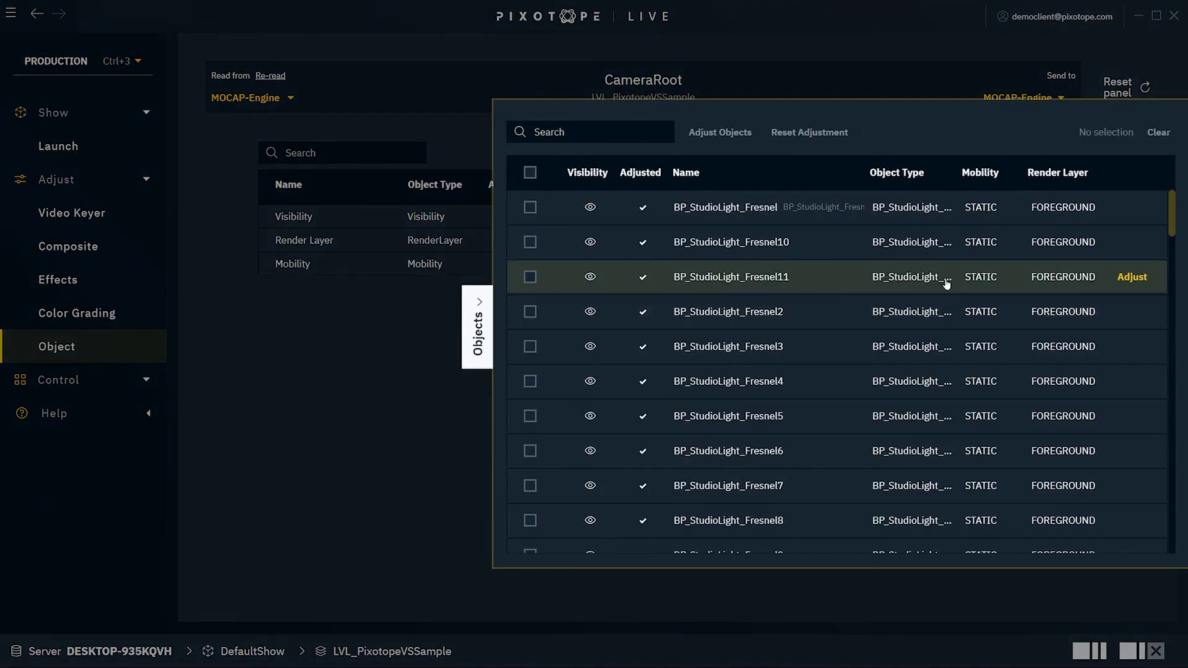
{"action": "left_click", "coordinate": [478, 333]}
{"action": "left_click", "coordinate": [109, 383]}
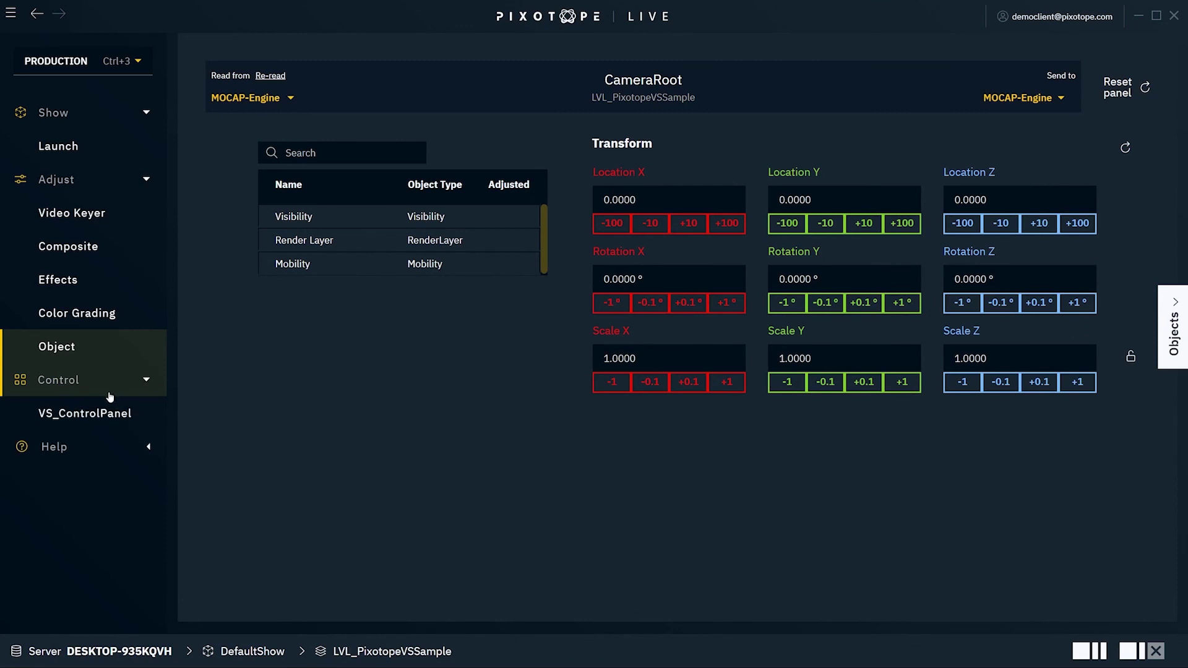
{"action": "left_click", "coordinate": [103, 414]}
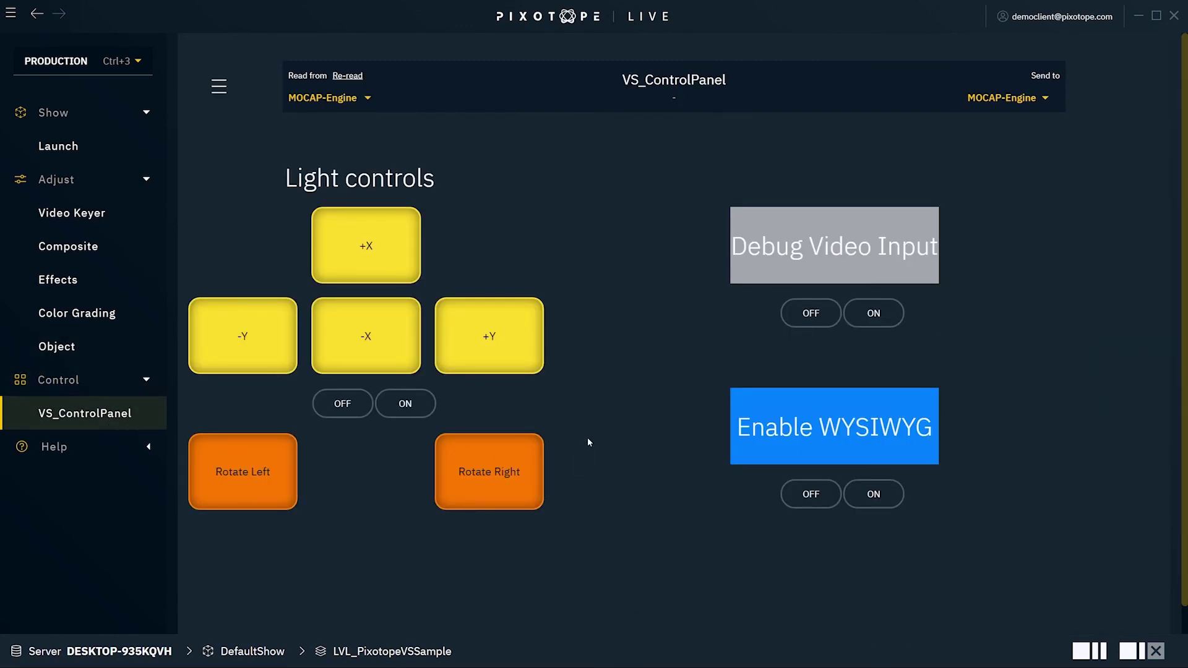
{"action": "left_click", "coordinate": [93, 158]}
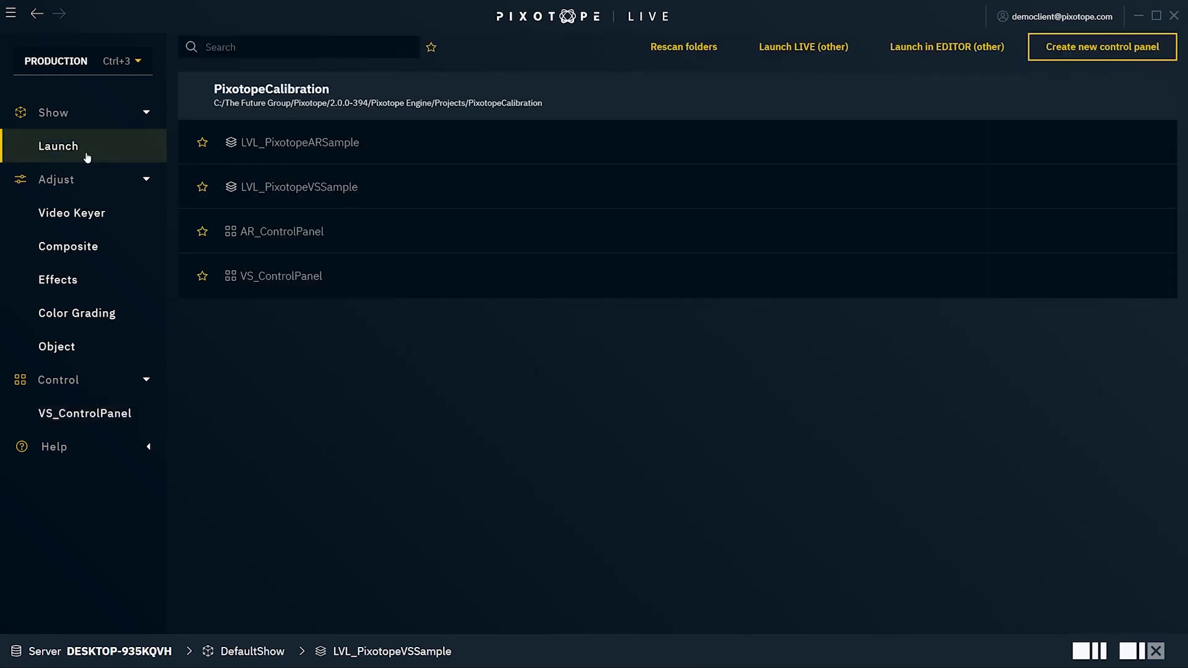